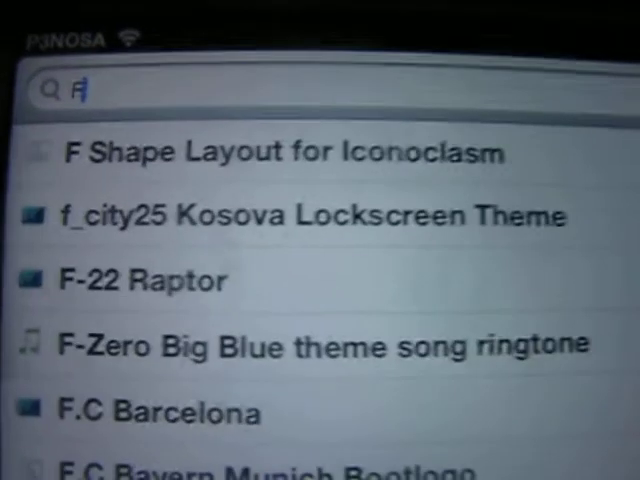
text(akecarrier)
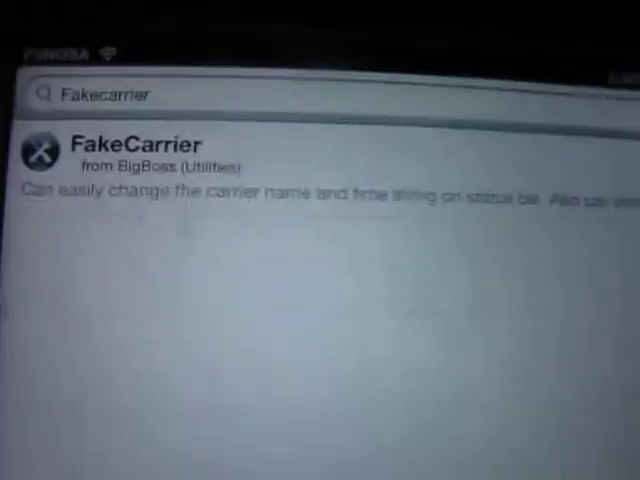
- Review the FakeCarrier package details in Cydia, then return to the iPad home screen
click(128, 80)
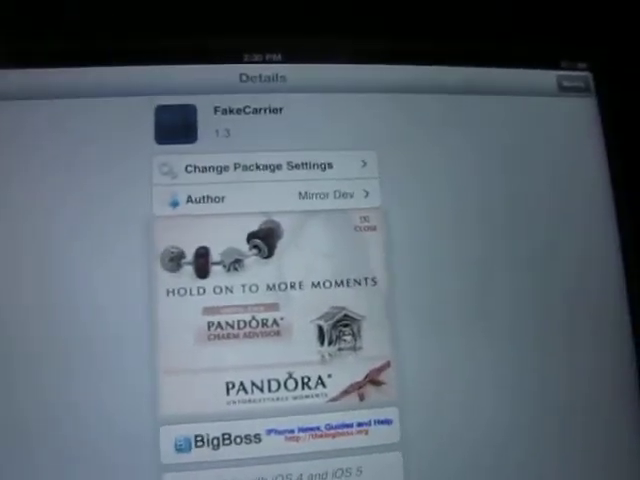
key(super)
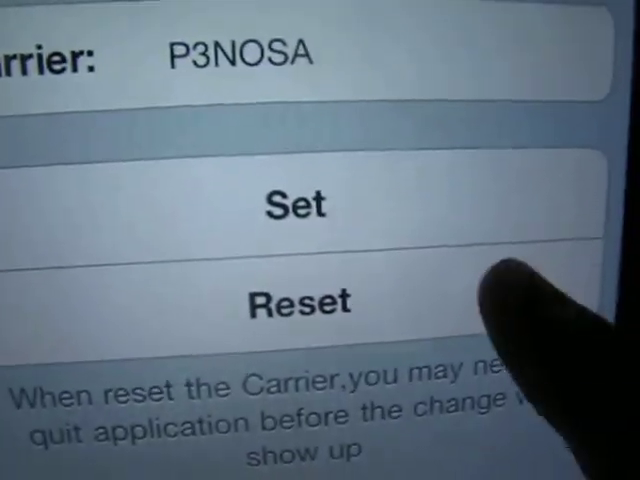
- Reset the carrier field, enter 'youtube' as the new carrier name and apply it with Set
click(345, 350)
click(330, 70)
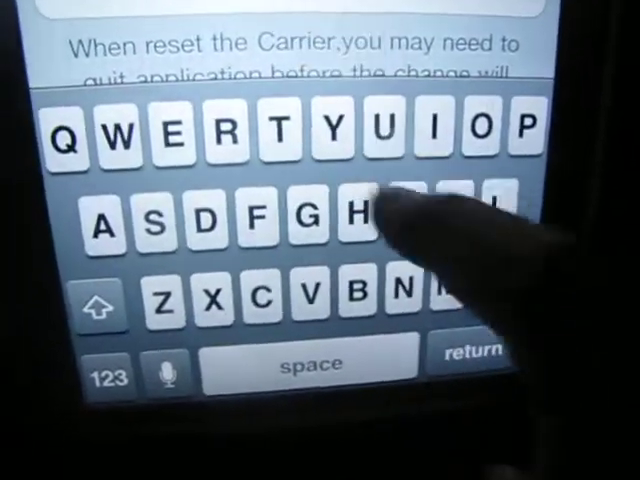
click(455, 80)
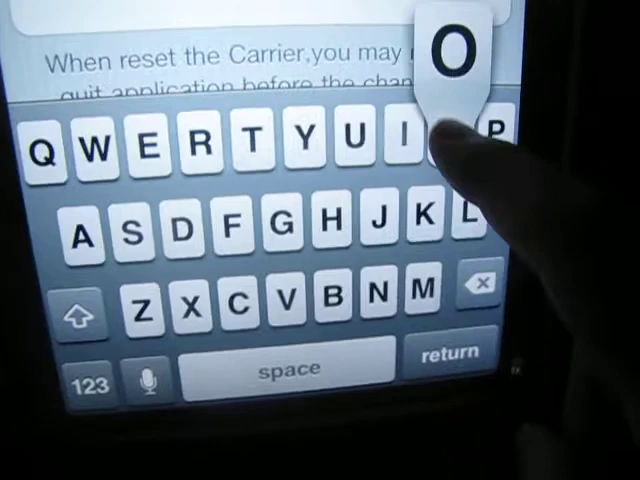
click(358, 82)
click(250, 150)
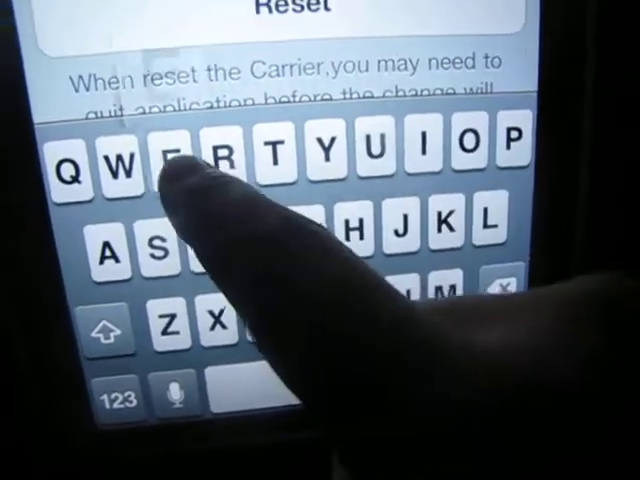
click(175, 160)
text(youtube)
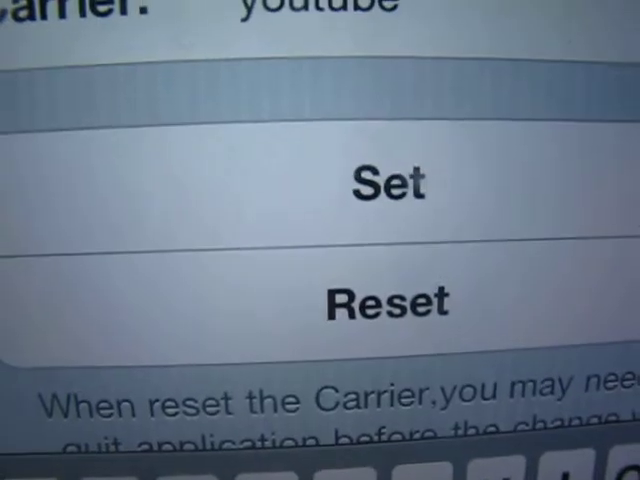
click(560, 183)
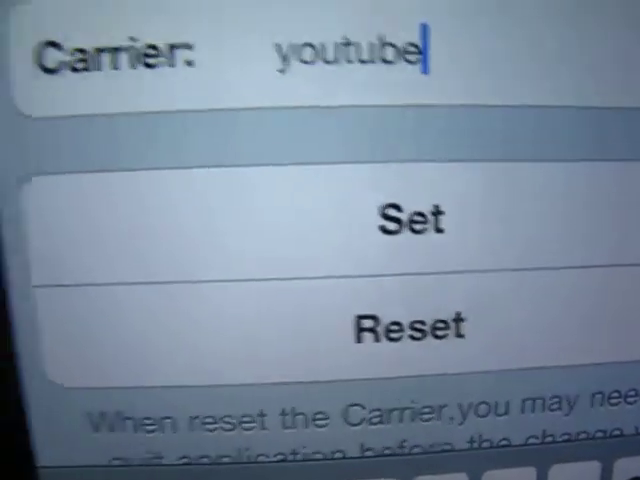